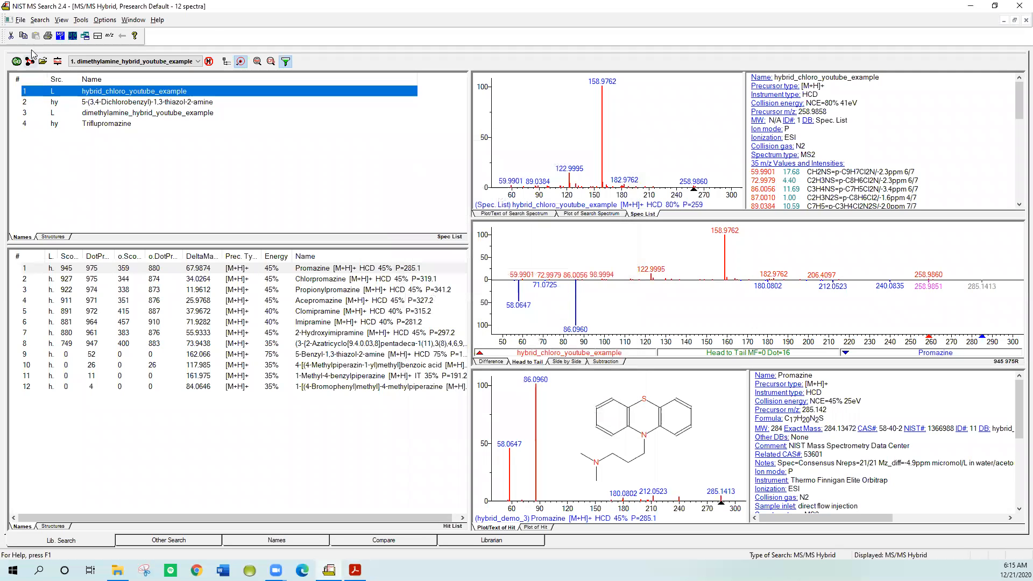
pyautogui.click(22, 24)
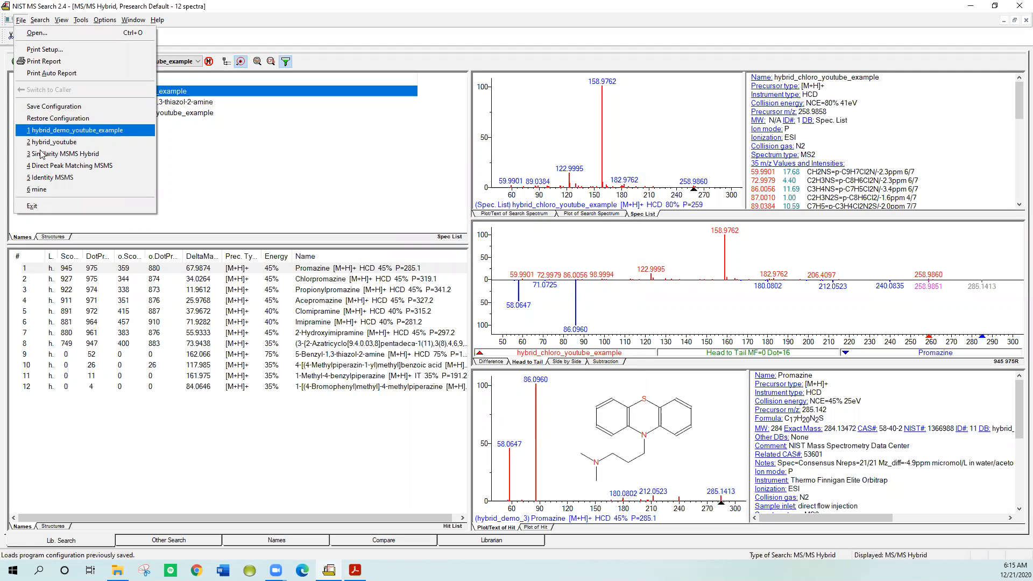
pyautogui.click(199, 25)
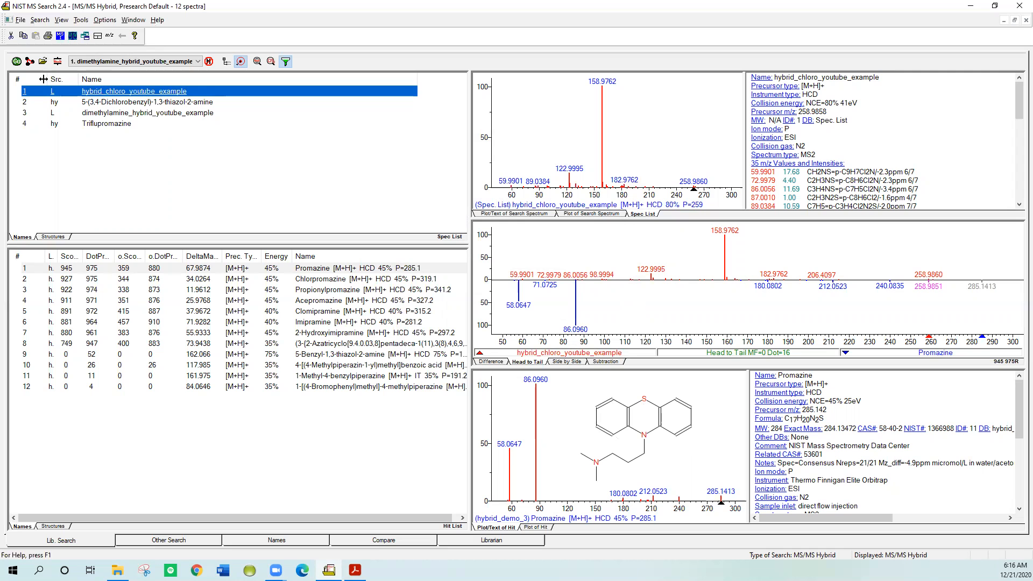
# - Run the hybrid library search on hybrid_chloro_youtube_example and turn off the one-spectrum-per-compound filter on the hit list
pyautogui.doubleClick(69, 94)
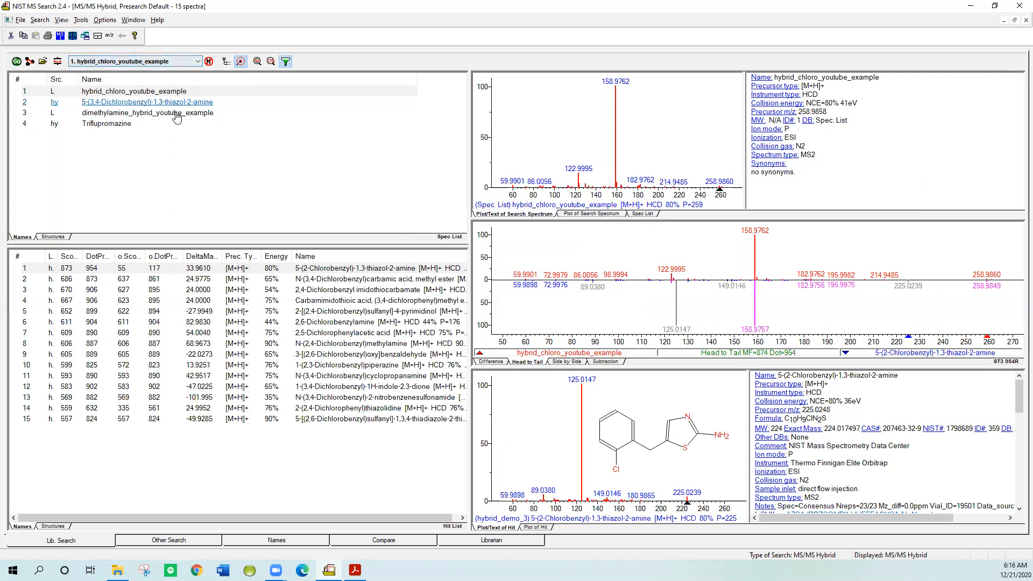
pyautogui.click(243, 63)
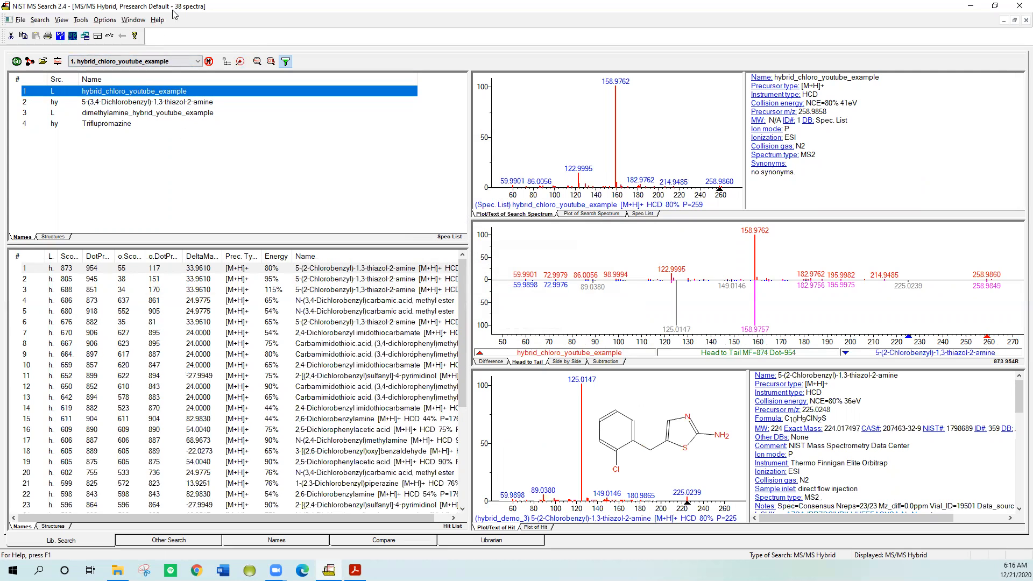
pyautogui.click(124, 94)
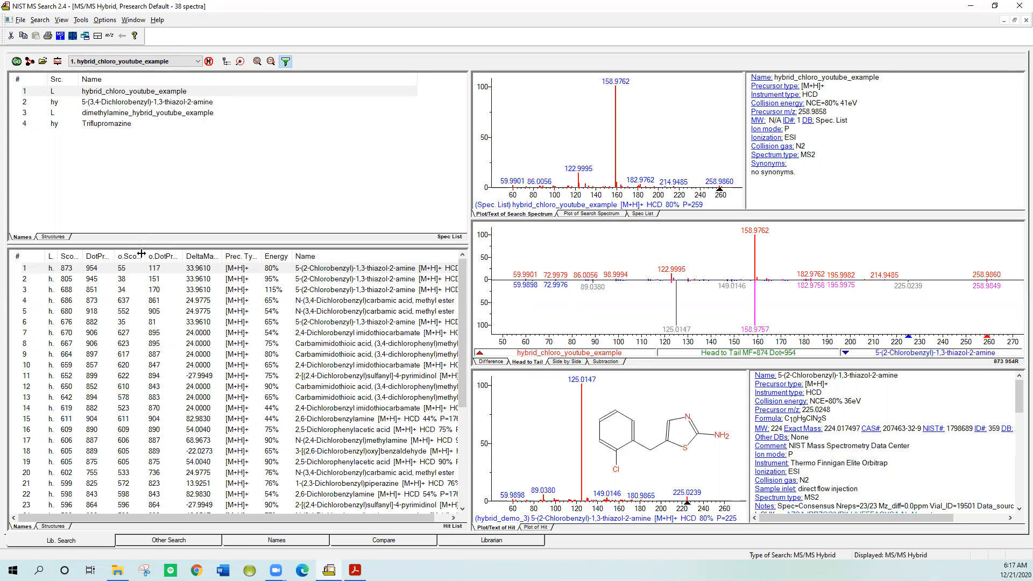
# - Compare the head-to-tail plots of the 5-(2-Chlorobenzyl)-1,3-thiazol-2-amine hits at the 80%, 95% and 115% collision energies
pyautogui.click(143, 269)
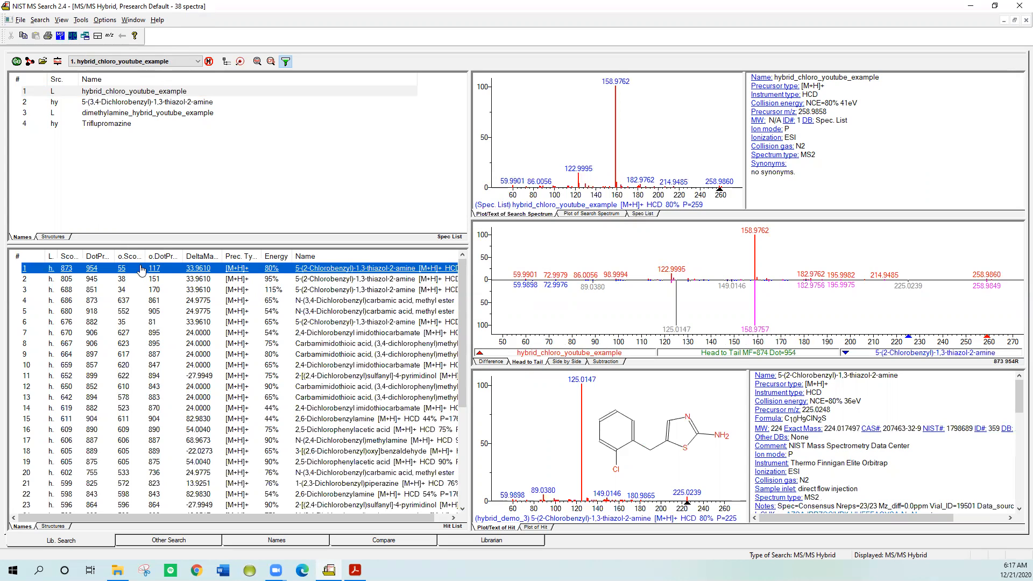
pyautogui.press('Down')
pyautogui.press('Down')
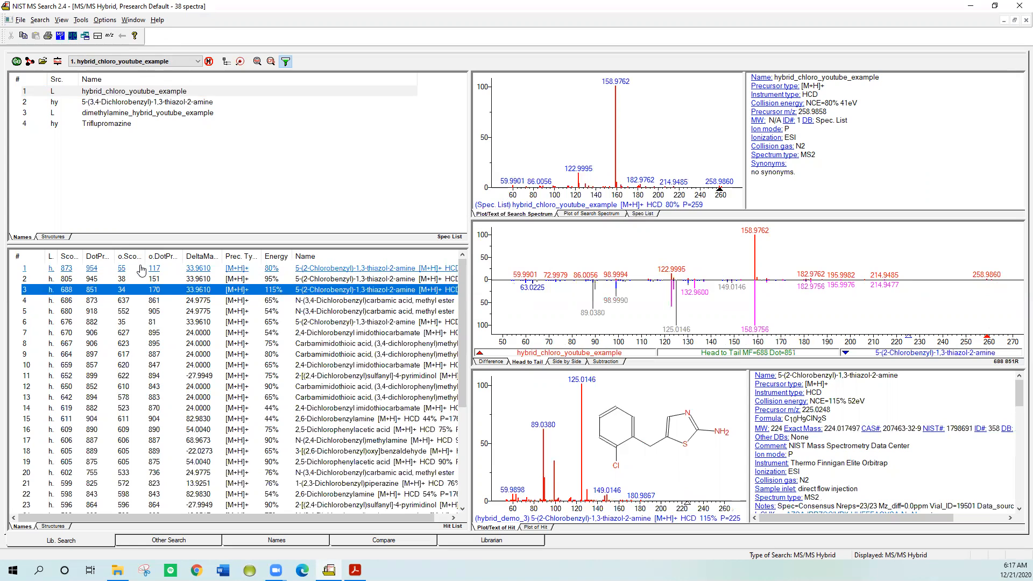
pyautogui.press('Up')
pyautogui.press('Up')
pyautogui.press('Down')
pyautogui.press('Down')
pyautogui.press('Up')
pyautogui.press('Up')
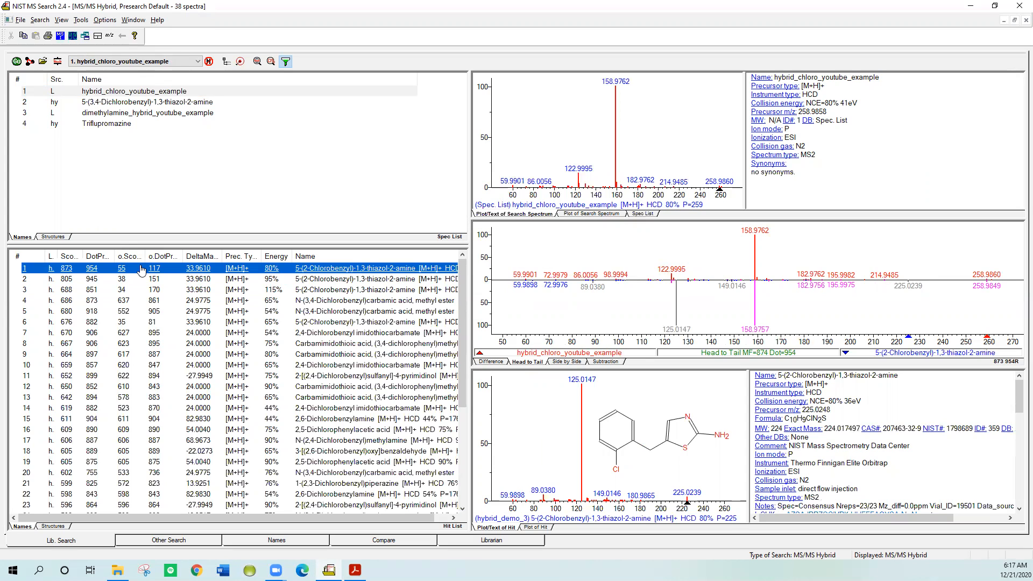
pyautogui.press('Down')
pyautogui.press('Down')
pyautogui.press('Up')
pyautogui.press('Up')
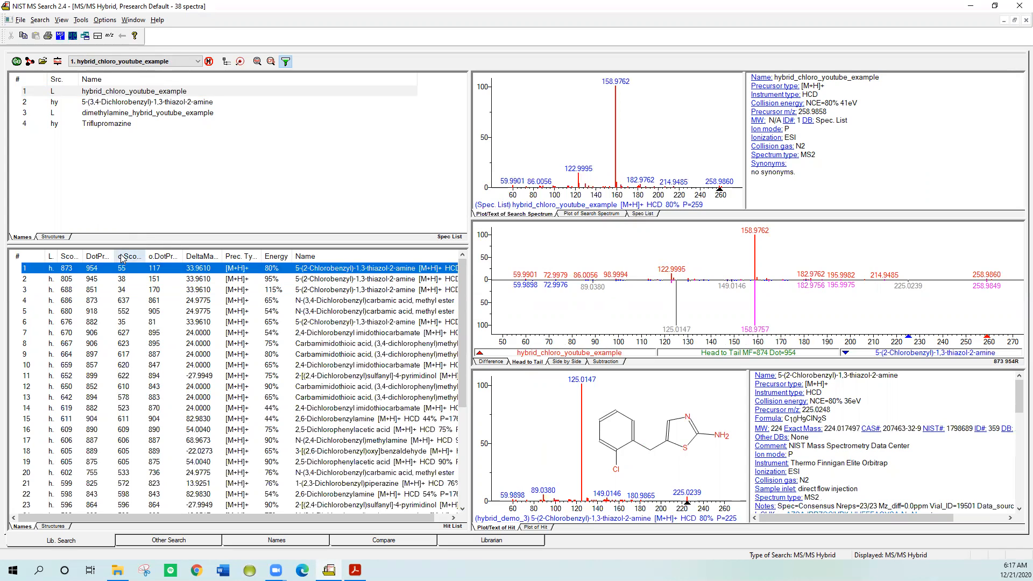
# - Widen the DotProd column and review the top four hits, through N-(3,4-Dichlorobenzyl)carbamic acid, methyl ester
pyautogui.moveTo(115, 256); pyautogui.dragTo(118, 256)
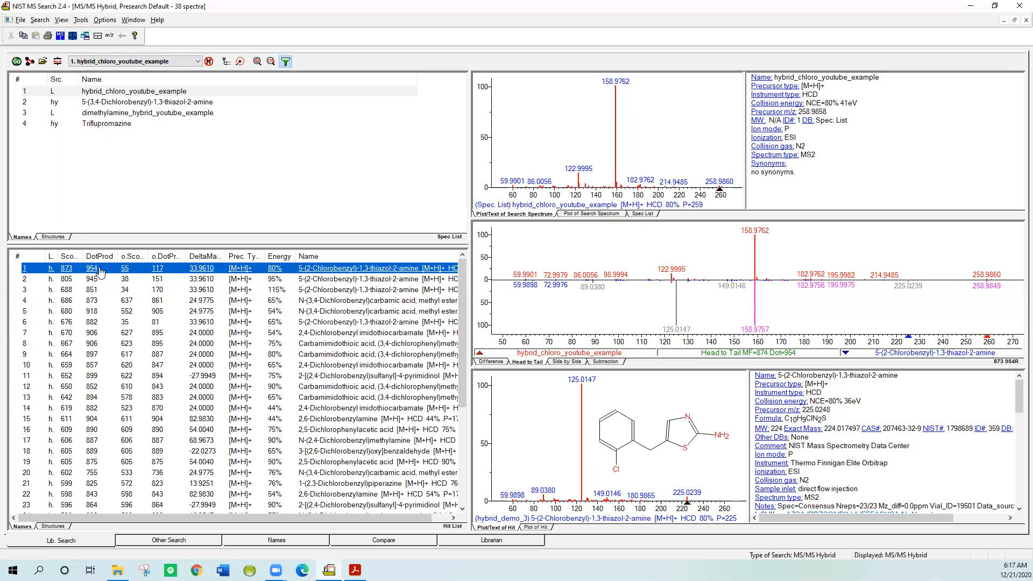
pyautogui.press('Down')
pyautogui.press('Down')
pyautogui.press('Down')
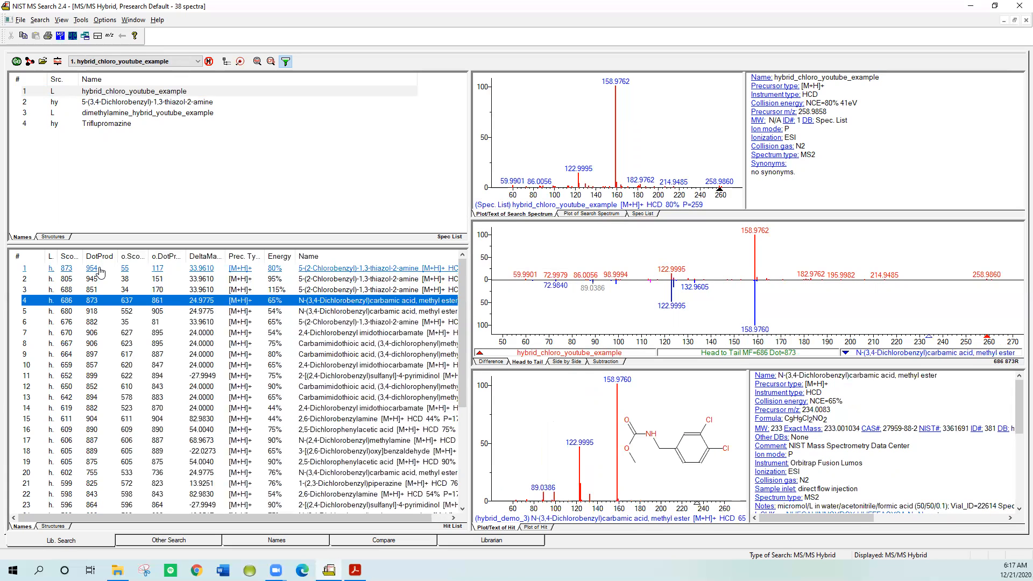
pyautogui.press('Up')
pyautogui.press('Up')
pyautogui.press('Up')
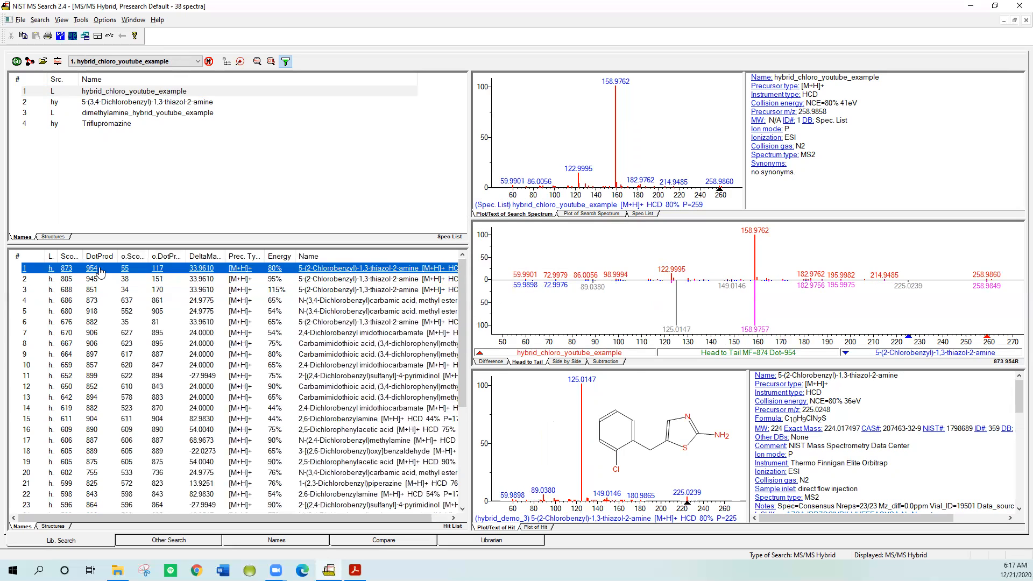
# - Limit the hit list to one best-matching spectrum per compound
pyautogui.click(240, 62)
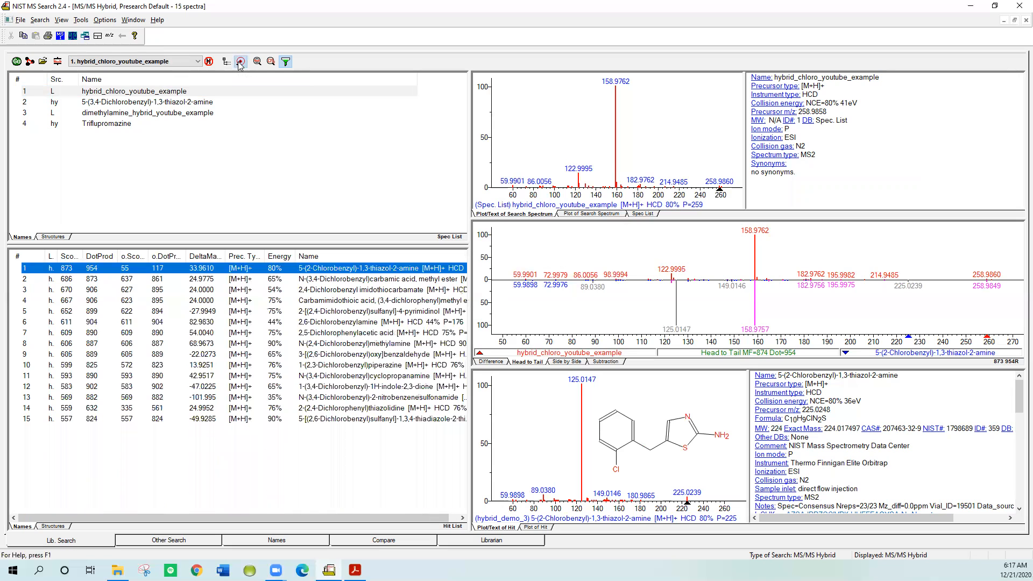
pyautogui.click(239, 63)
pyautogui.click(239, 63)
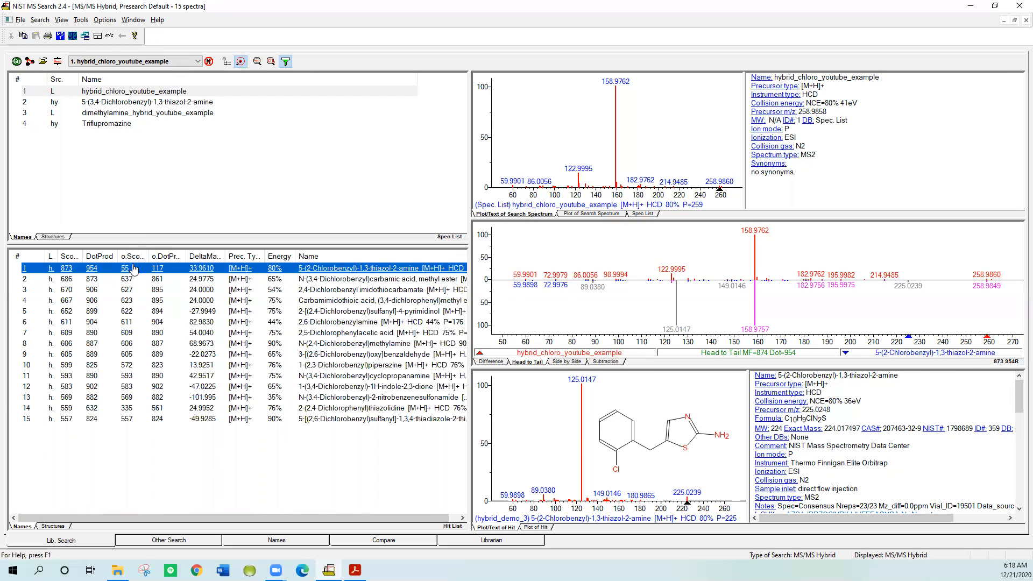
# - Review the spectra and structures of the top eight compounds in the filtered hit list, returning to the first one
pyautogui.press('Down')
pyautogui.press('Down')
pyautogui.press('Down')
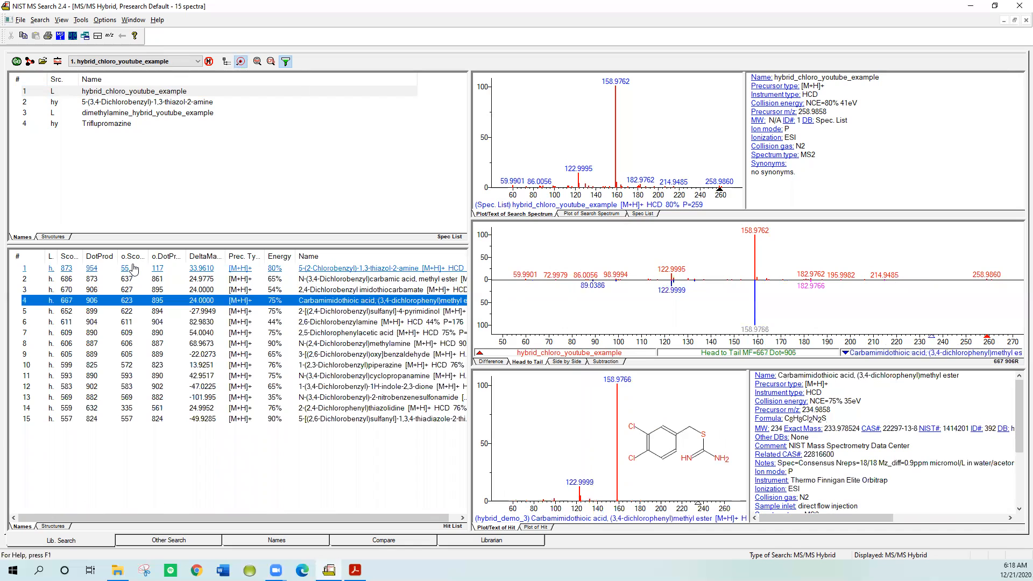
pyautogui.press('Up')
pyautogui.press('Up')
pyautogui.press('Up')
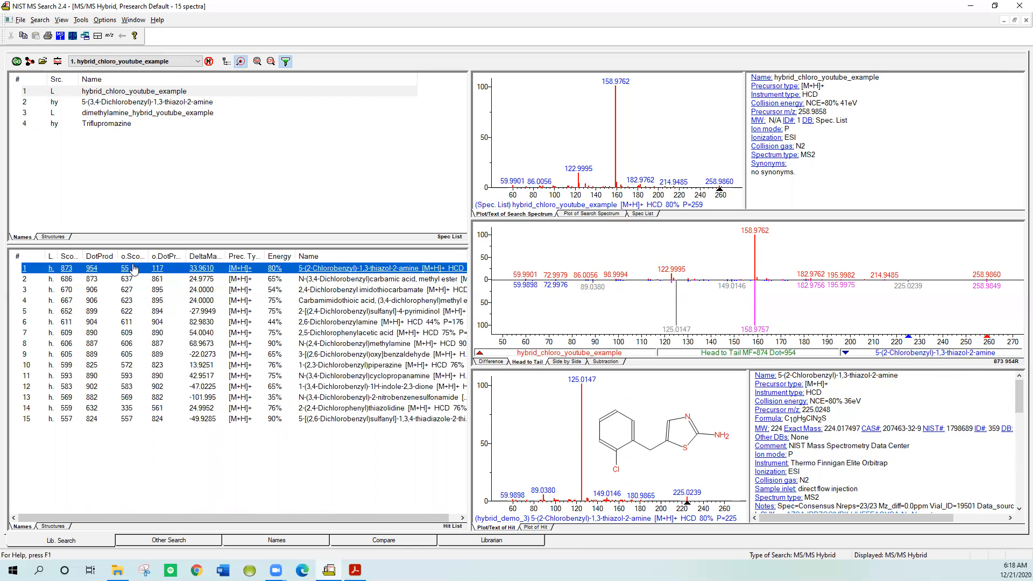
pyautogui.press('Down')
pyautogui.press('Down')
pyautogui.press('Down')
pyautogui.press('Down')
pyautogui.press('Down')
pyautogui.press('Down')
pyautogui.press('Down')
pyautogui.press('Up')
pyautogui.press('Up')
pyautogui.press('Up')
pyautogui.press('Up')
pyautogui.press('Up')
pyautogui.press('Up')
pyautogui.press('Up')
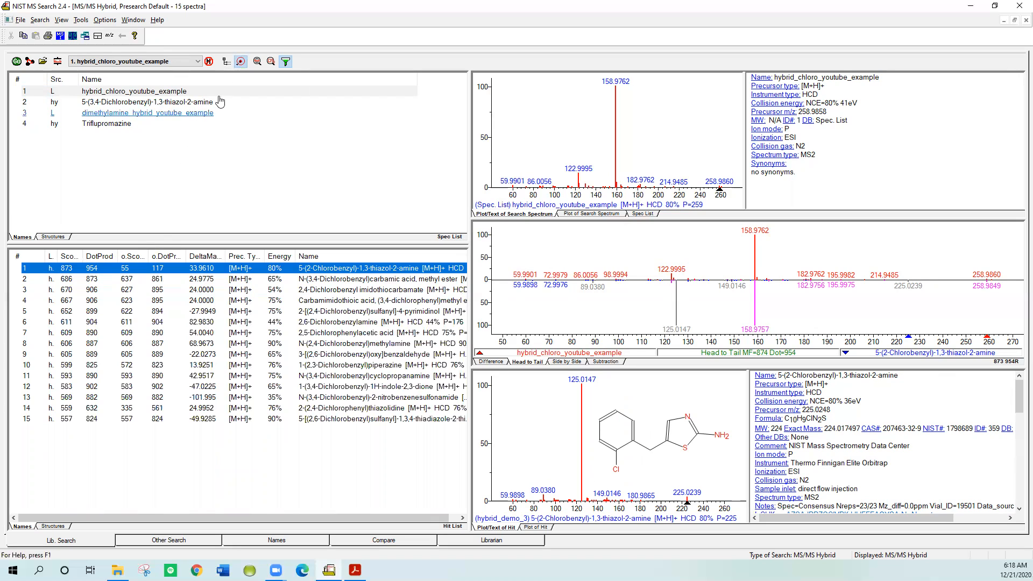
# - Switch the one-spectrum-per-compound filter off and back on, and sort the hit list by DotProd in descending order
pyautogui.click(241, 63)
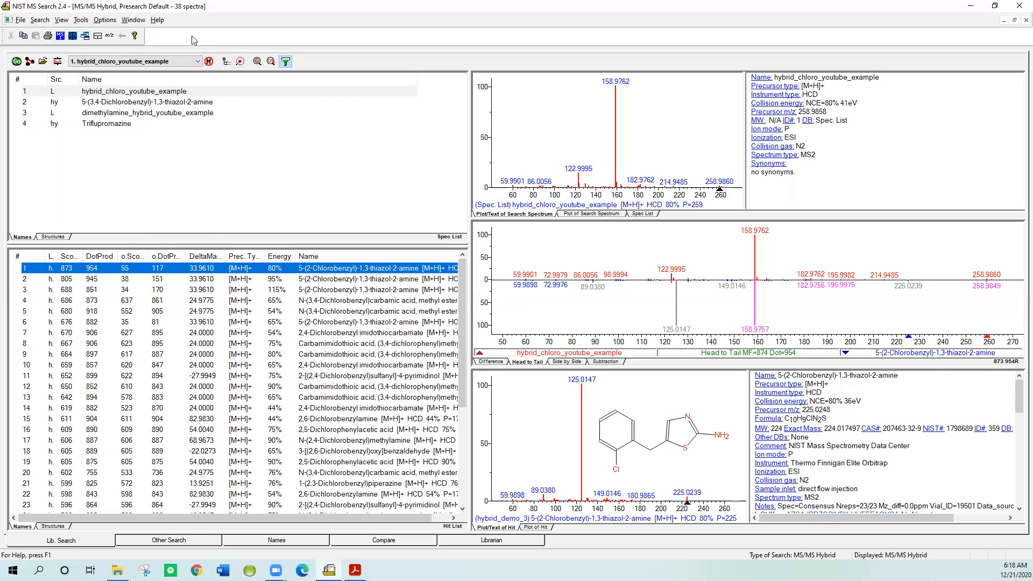
pyautogui.click(240, 62)
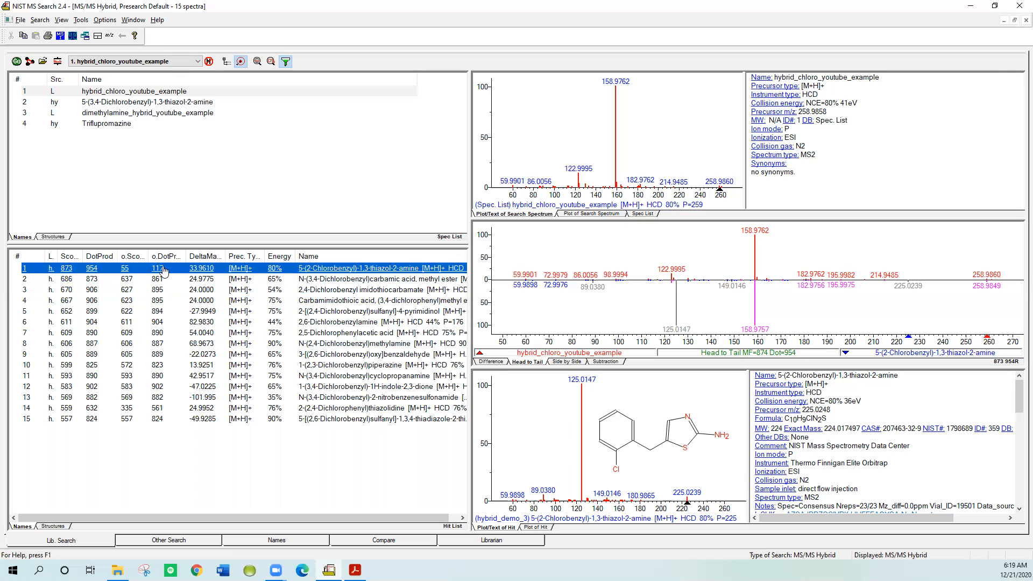
pyautogui.click(97, 256)
pyautogui.click(96, 255)
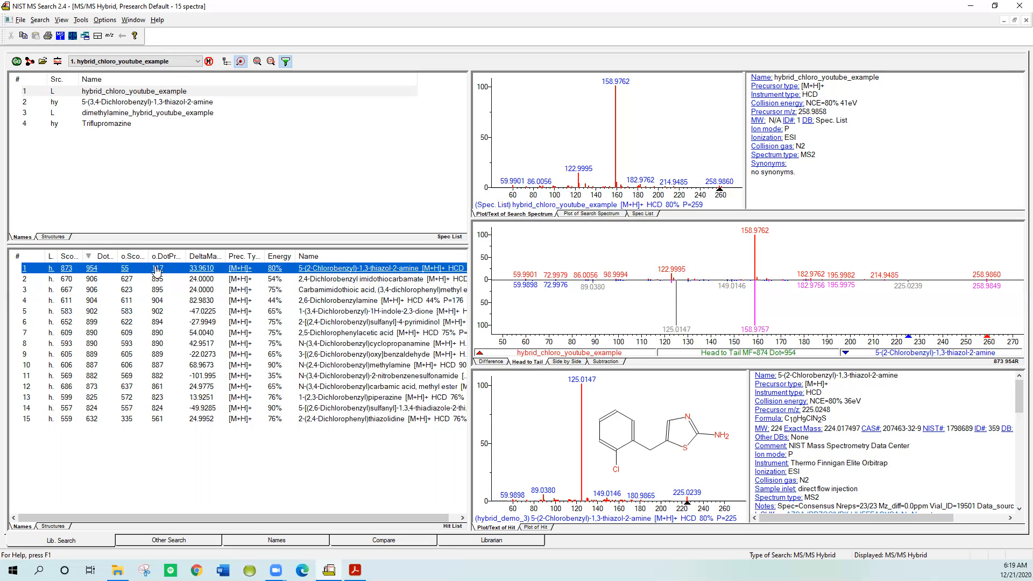
# - Sort the hit list by o.DotProd in descending order and compare the spectra and structures of the top four hits
pyautogui.click(164, 261)
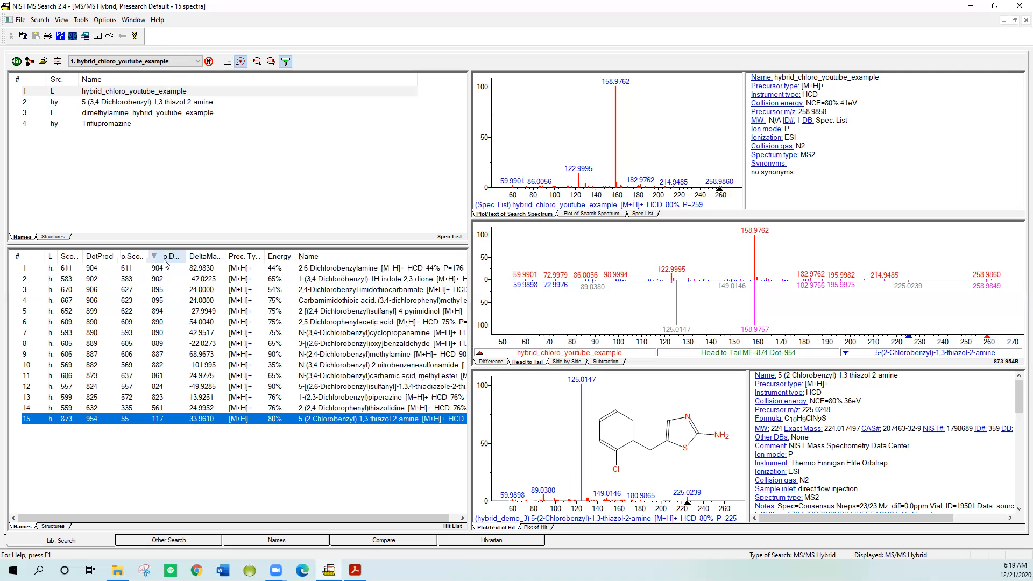
pyautogui.click(160, 270)
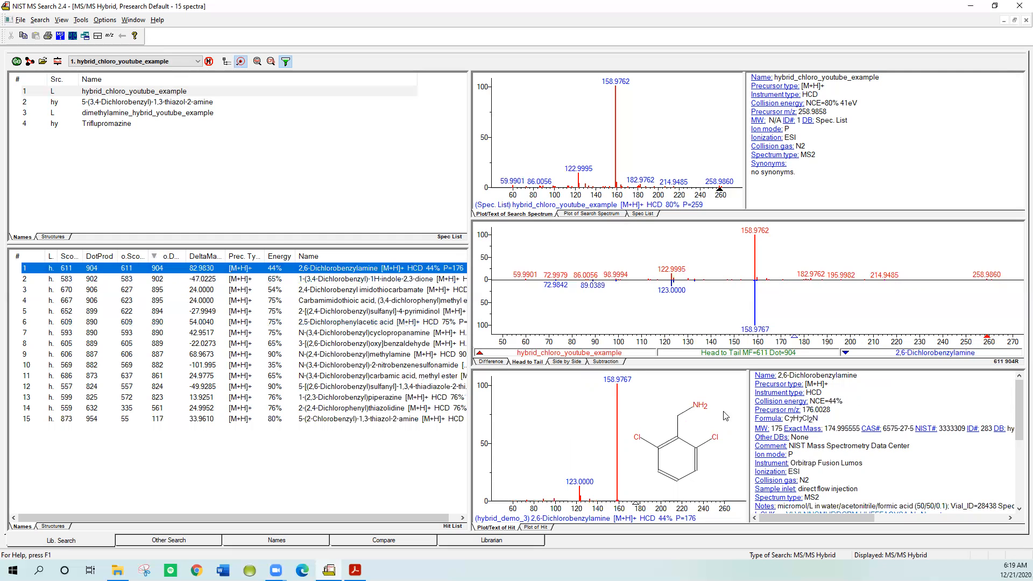
pyautogui.click(194, 280)
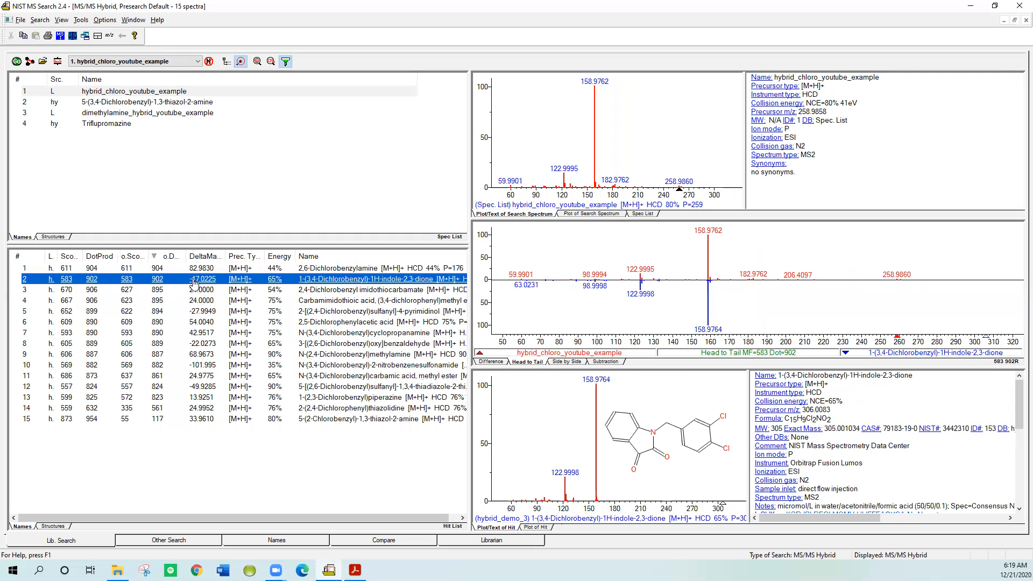
pyautogui.press('Down')
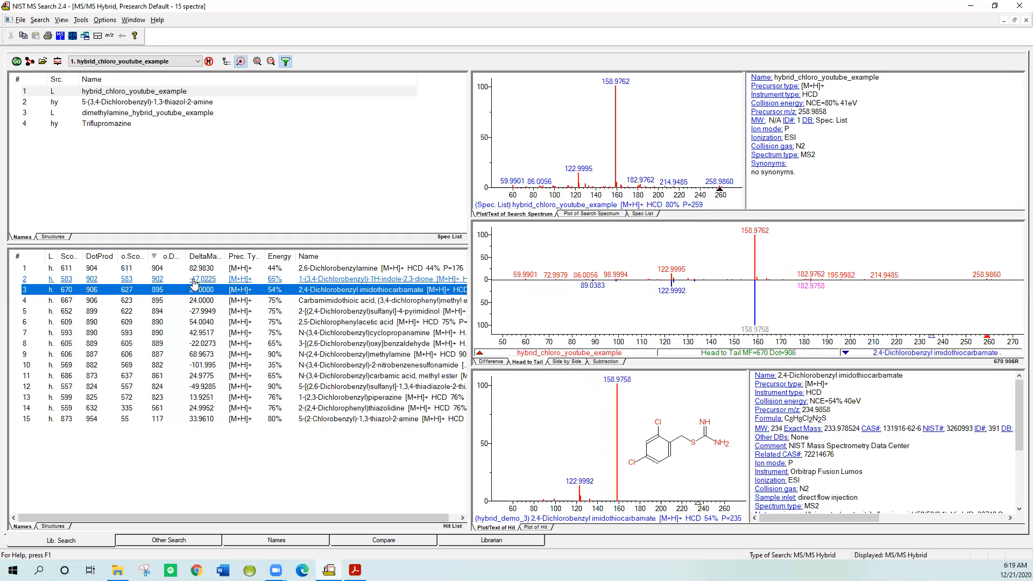
pyautogui.press('Up')
pyautogui.press('Up')
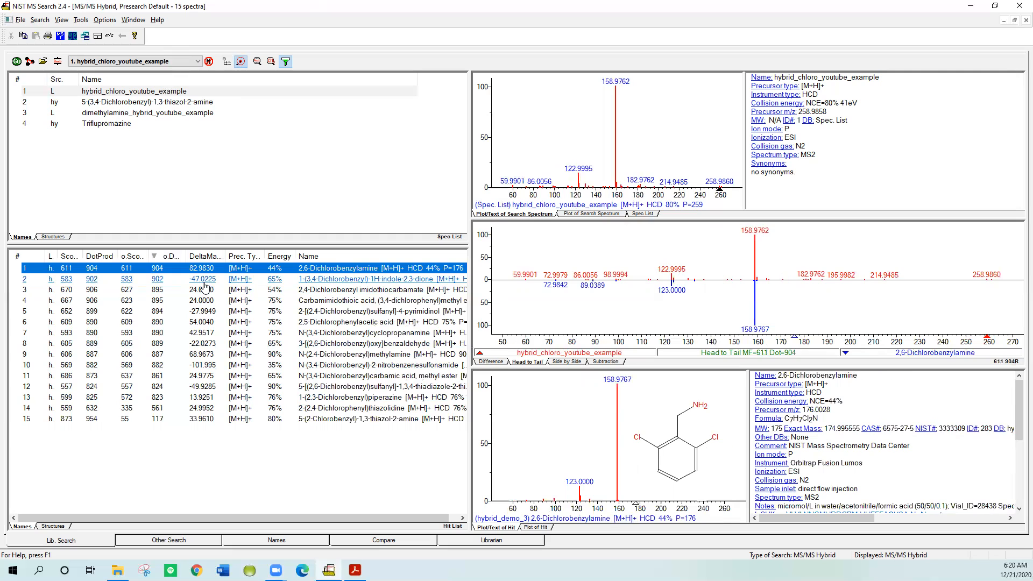
pyautogui.press('Down')
pyautogui.press('Down')
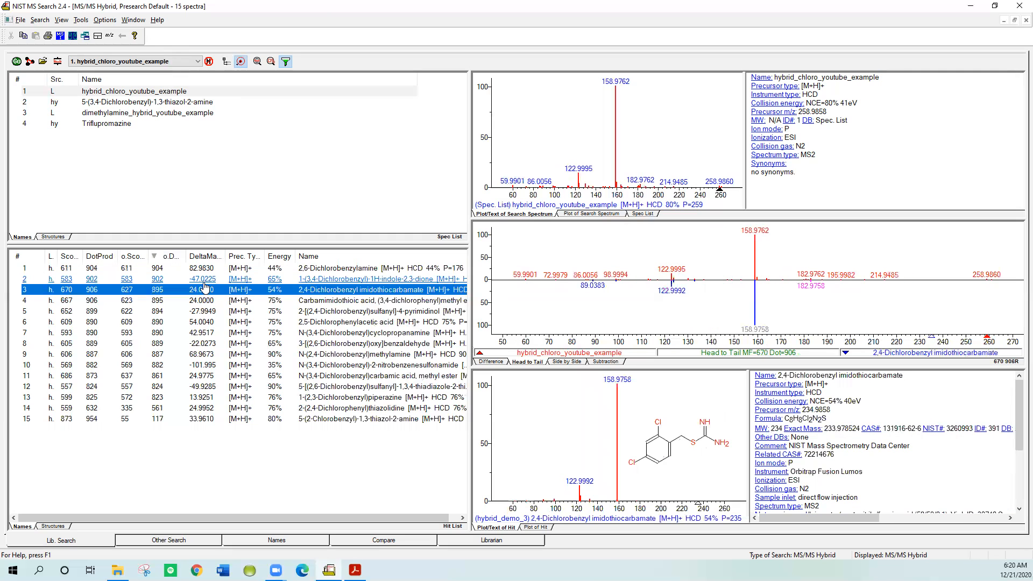
pyautogui.press('Down')
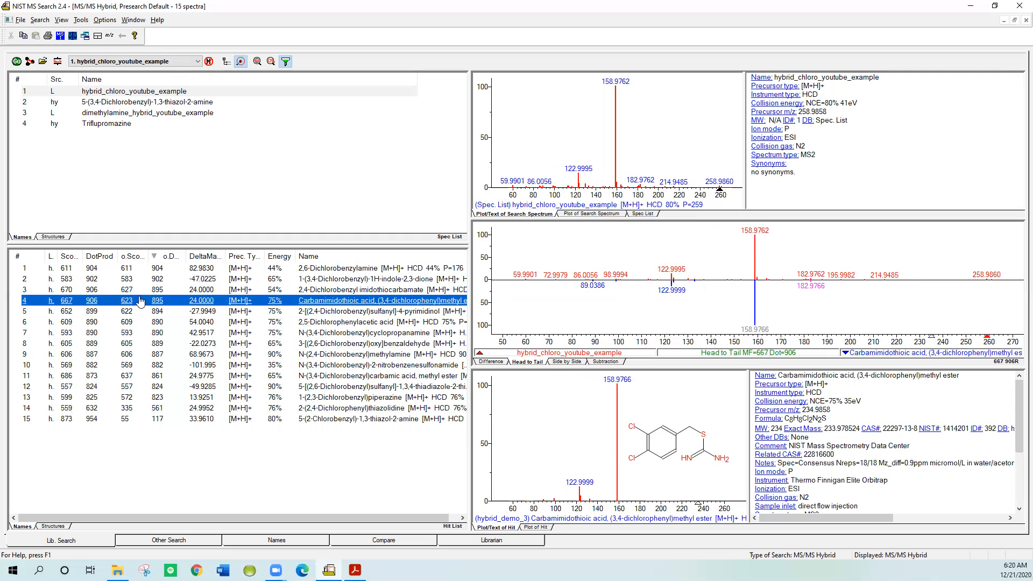
pyautogui.press('Up')
pyautogui.press('Up')
pyautogui.press('Up')
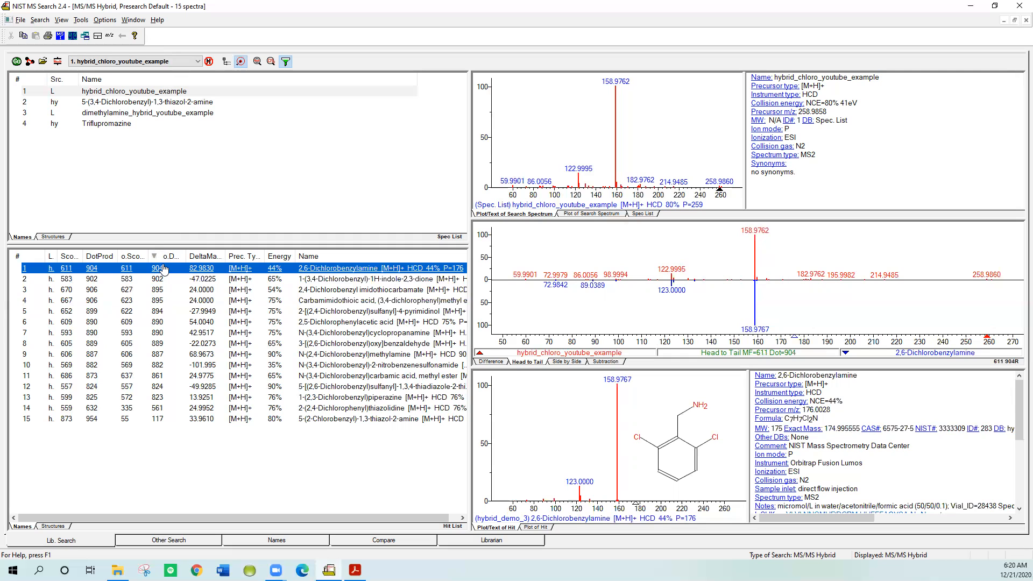
# - Examine the remaining hits in the o.DotProd ranking down to 5-(2-Chlorobenzyl)-1,3-thiazol-2-amine at the end of the list
pyautogui.press('Down')
pyautogui.press('Down')
pyautogui.press('Down')
pyautogui.press('Down')
pyautogui.press('Down')
pyautogui.press('Down')
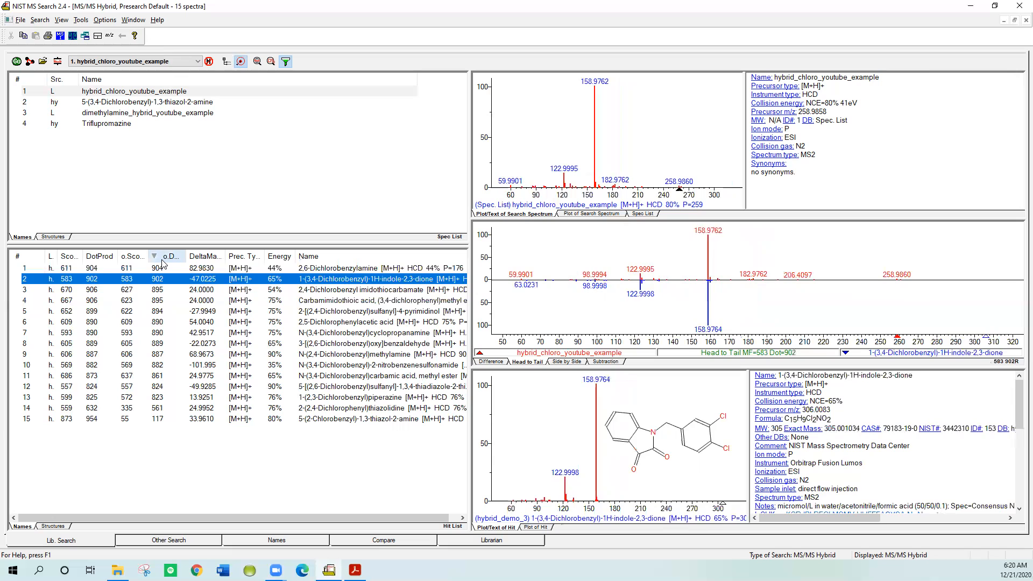
pyautogui.press('Down')
pyautogui.press('Down')
pyautogui.press('Down')
pyautogui.press('Down')
pyautogui.press('Down')
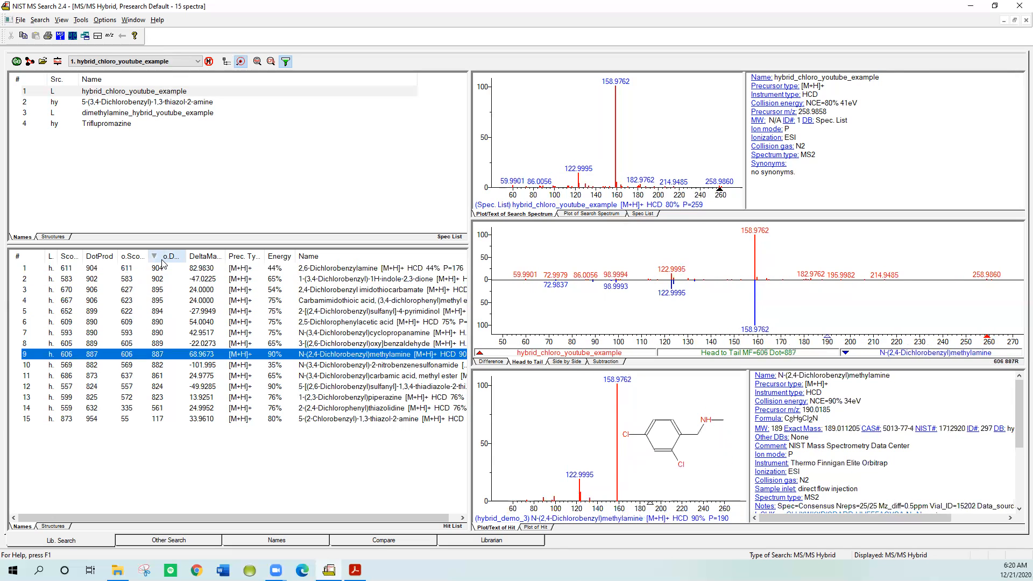
pyautogui.press('Down')
pyautogui.press('Down')
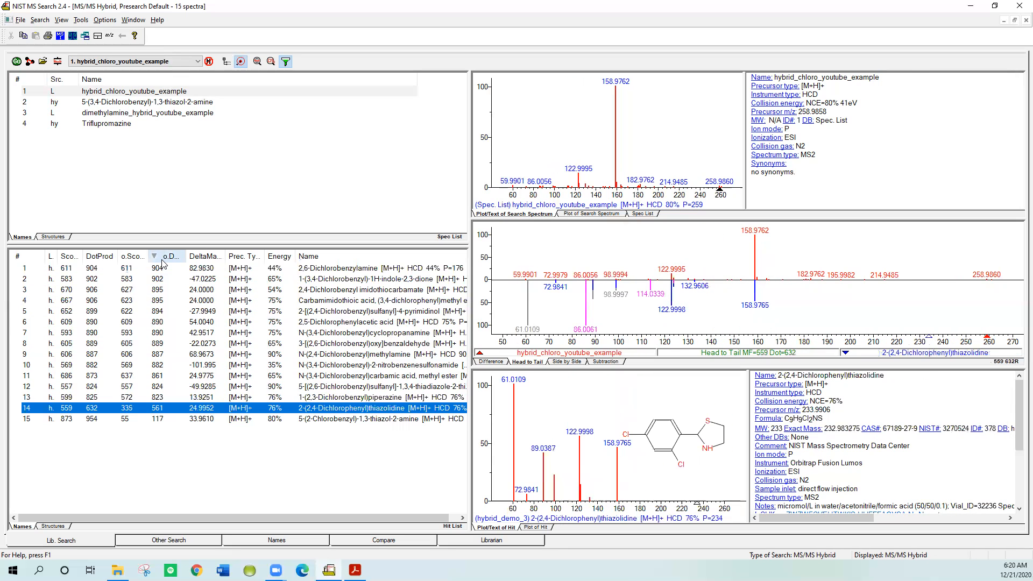
pyautogui.press('Down')
pyautogui.press('Up')
pyautogui.press('Down')
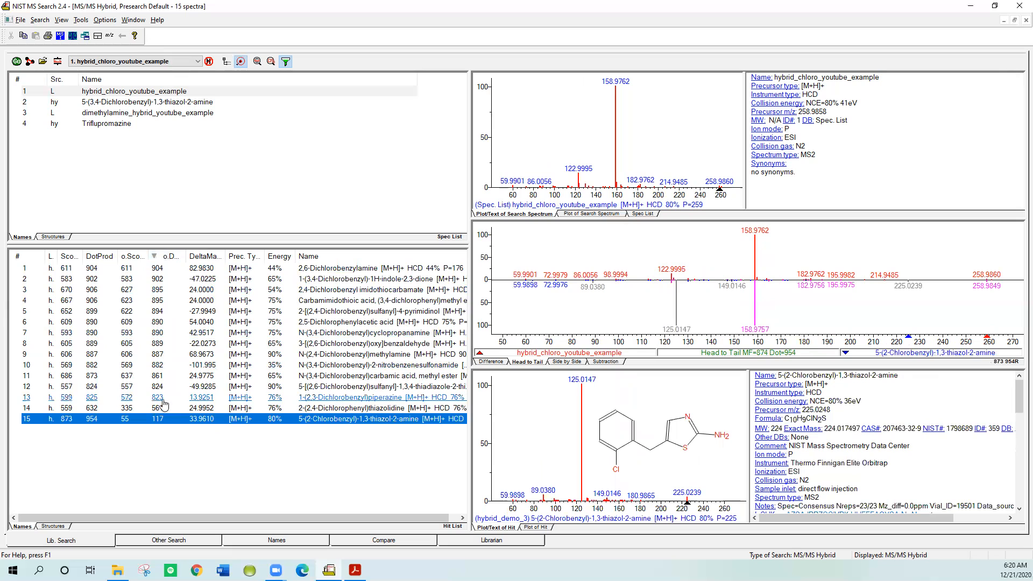
# - Sort the hit list by DotProd again and select the top hit, 5-(2-Chlorobenzyl)-1,3-thiazol-2-amine
pyautogui.click(147, 269)
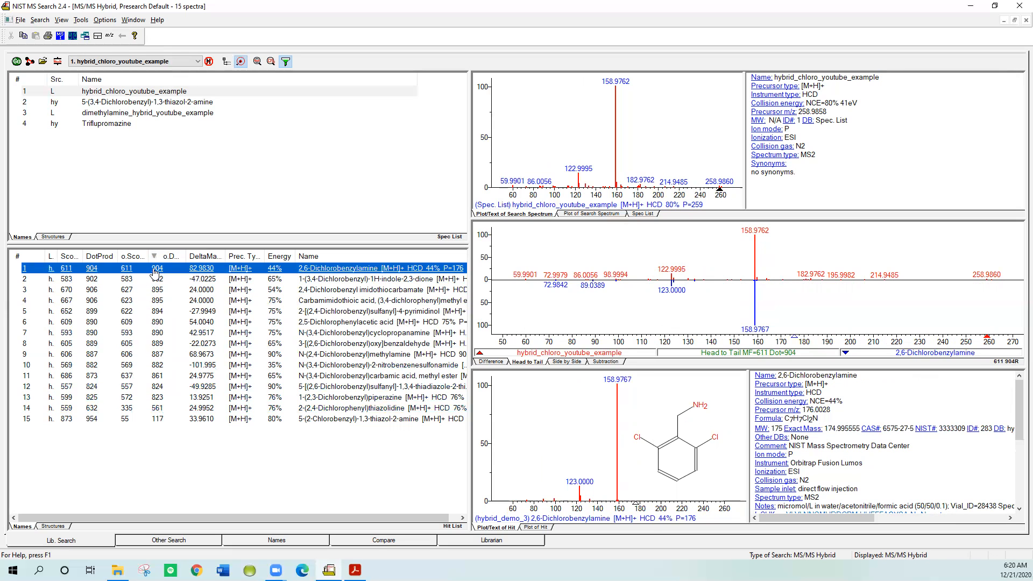
pyautogui.click(95, 258)
pyautogui.click(93, 269)
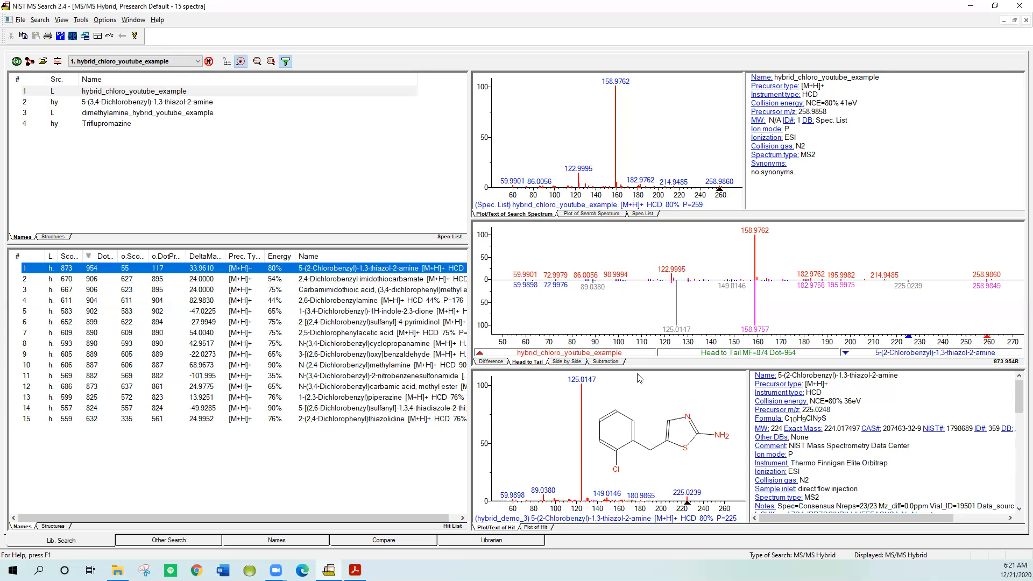
# - Switch the spectra to neutral loss display and select the second hit, 2,4-Dichlorobenzyl imidothiocarbamate, to compare it with the search spectrum
pyautogui.rightClick(646, 259)
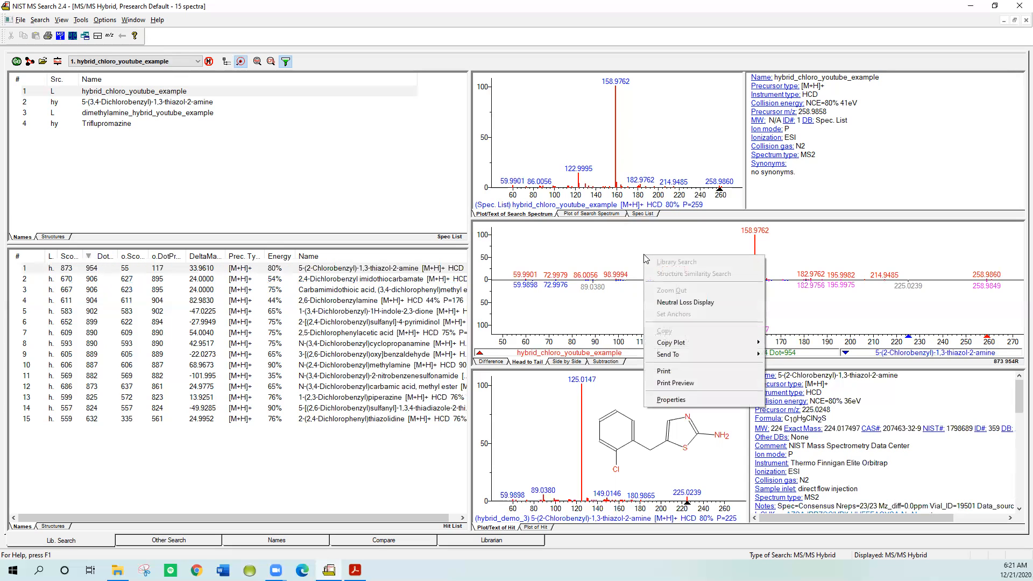
pyautogui.click(669, 306)
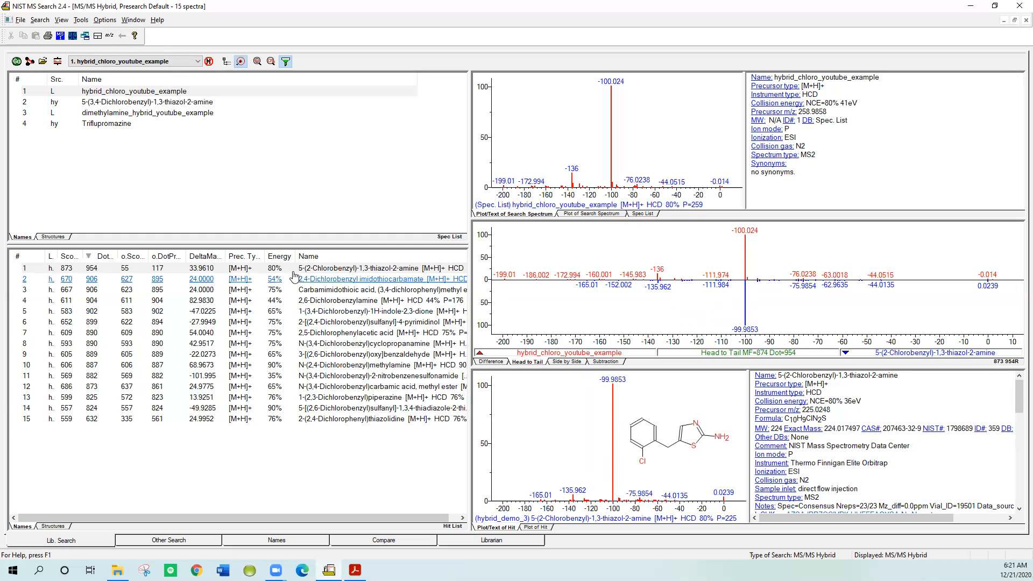
pyautogui.click(209, 283)
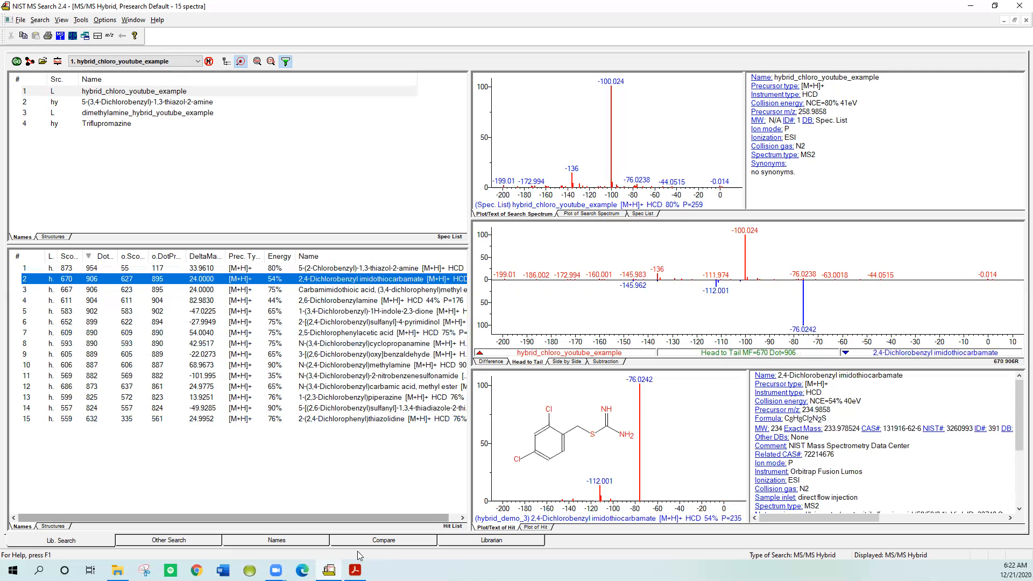
# - Switch to msms_hybrid_part_3-4.pdf in Adobe Acrobat Reader and review the DeltaMass Table on page 9 and the structure examples on page 10
pyautogui.click(355, 570)
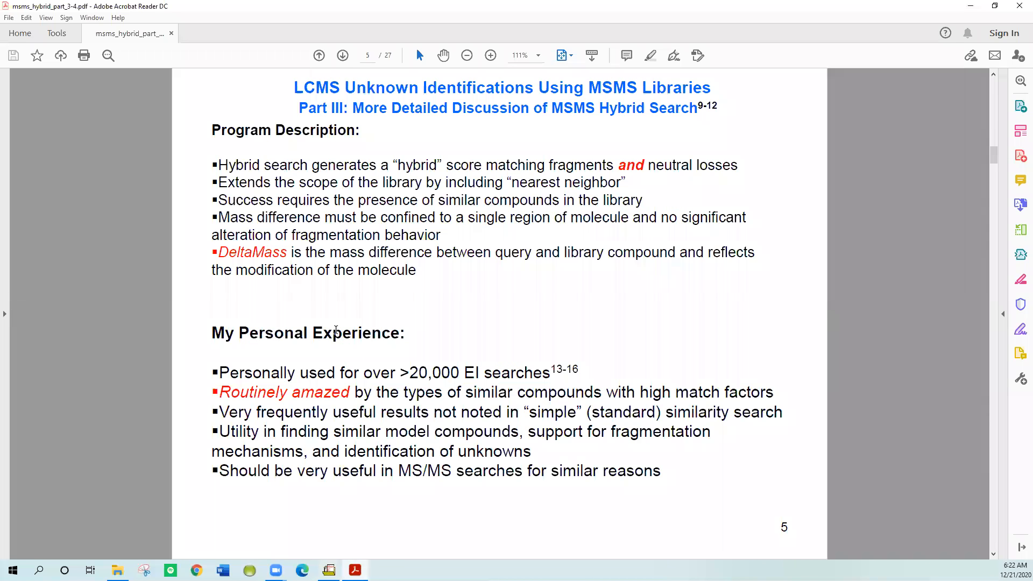
pyautogui.scroll(-3, 336, 329)
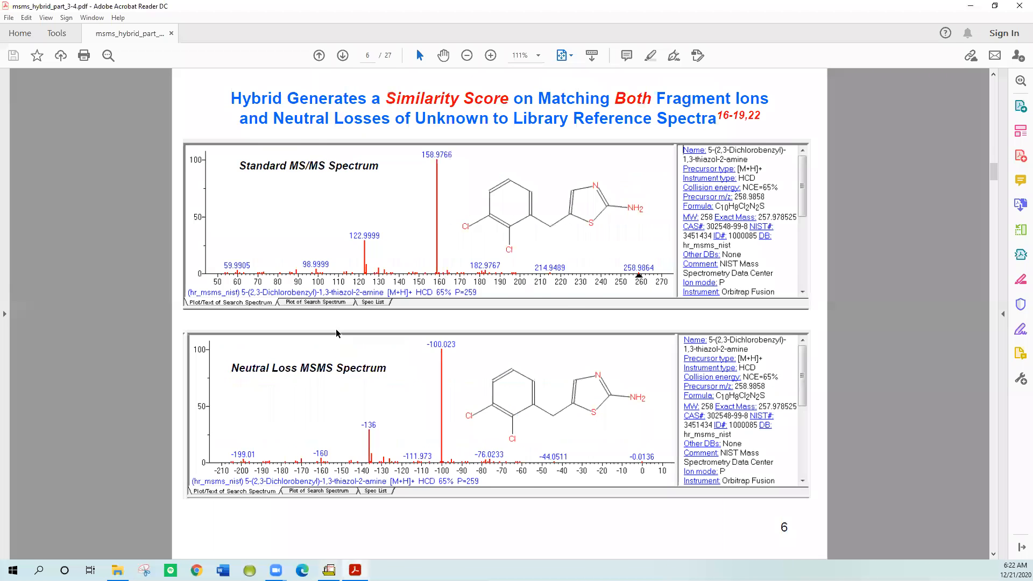
pyautogui.scroll(-2, 336, 329)
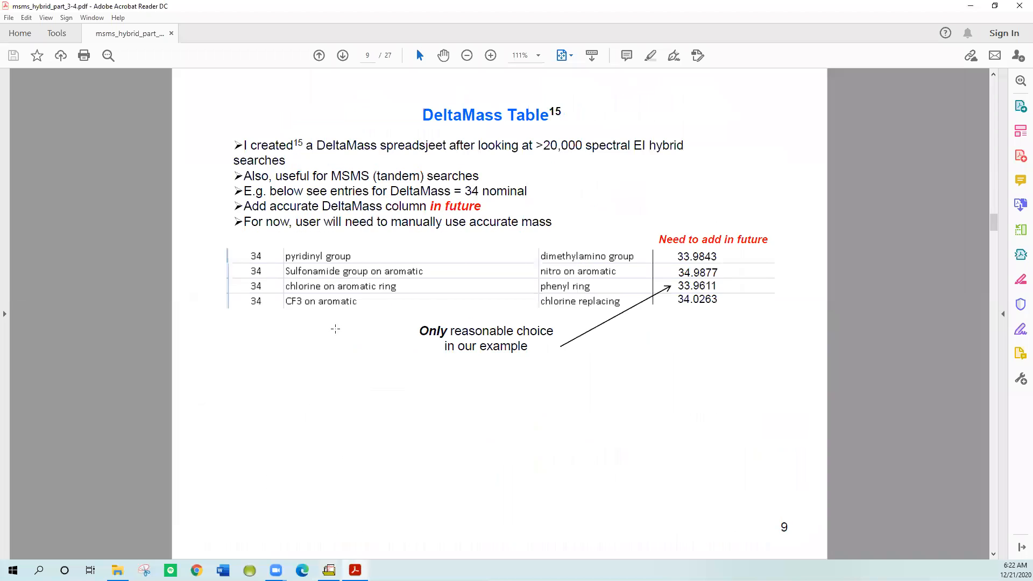
pyautogui.scroll(1, 335, 329)
pyautogui.scroll(1, 335, 329)
pyautogui.scroll(-1, 336, 329)
pyautogui.click(343, 56)
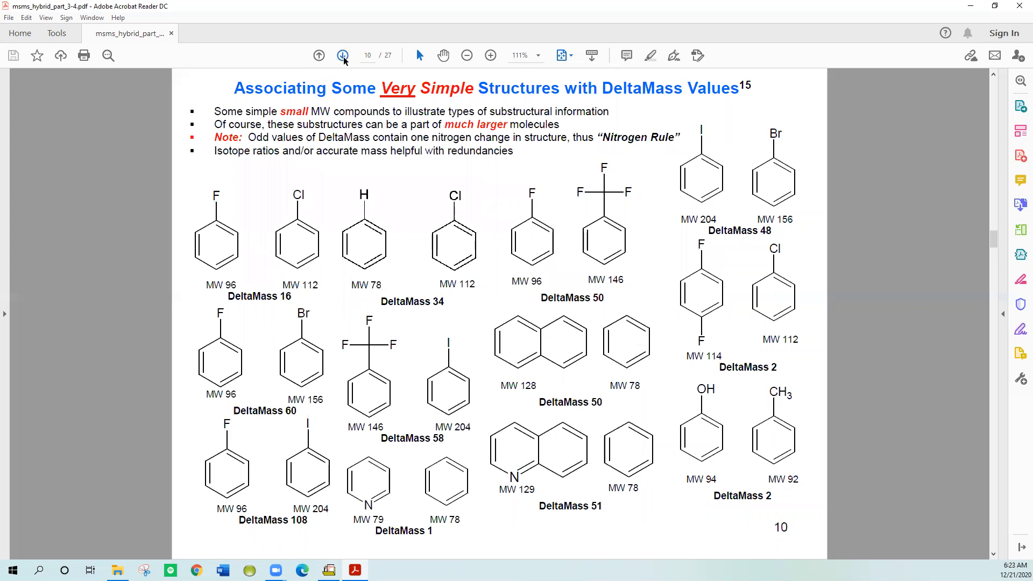